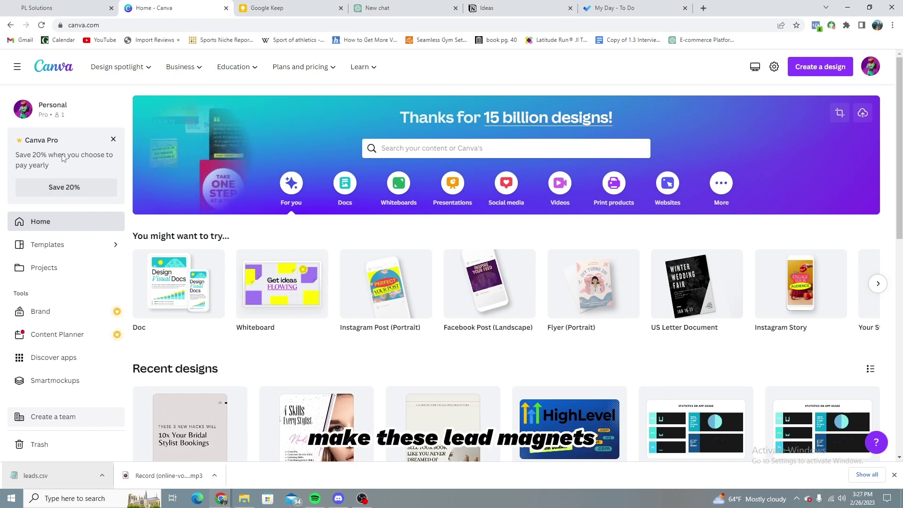
Search Canva's templates for 'guide' to list the guide templates.
left_click(416, 151)
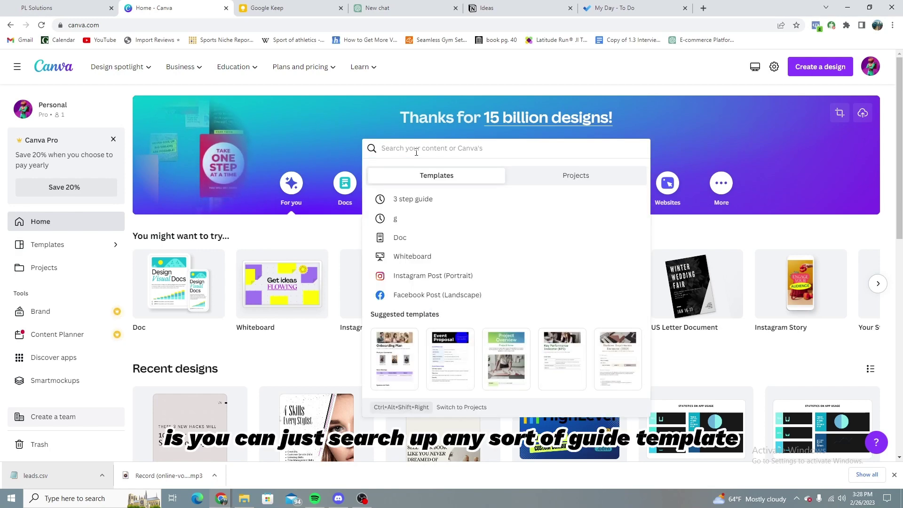
type("guide")
key("Return")
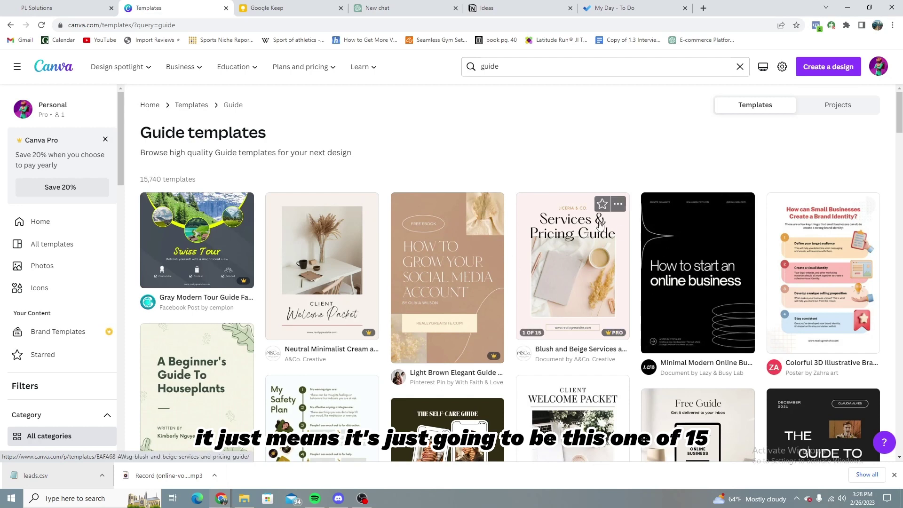
Open the Minimal Modern Online Business ebook template in the editor, checking the ChatGPT chat alongside.
left_click(718, 275)
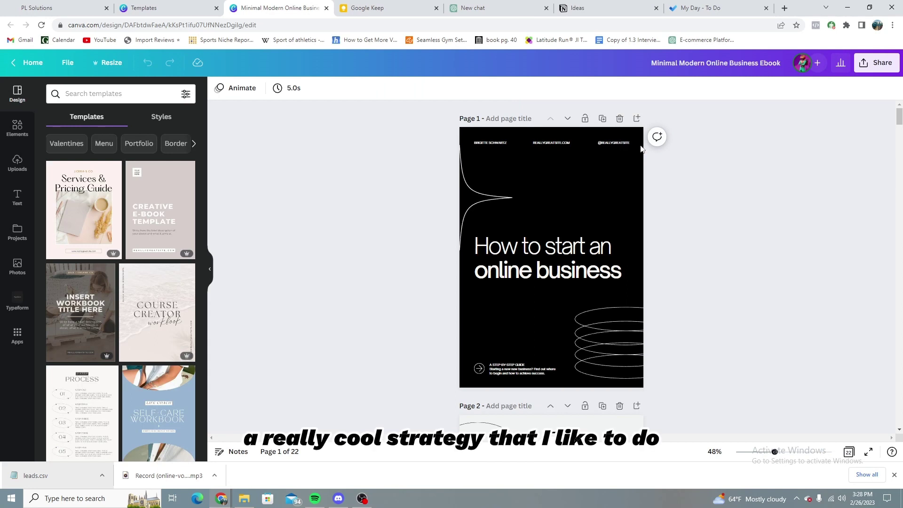
left_click(489, 8)
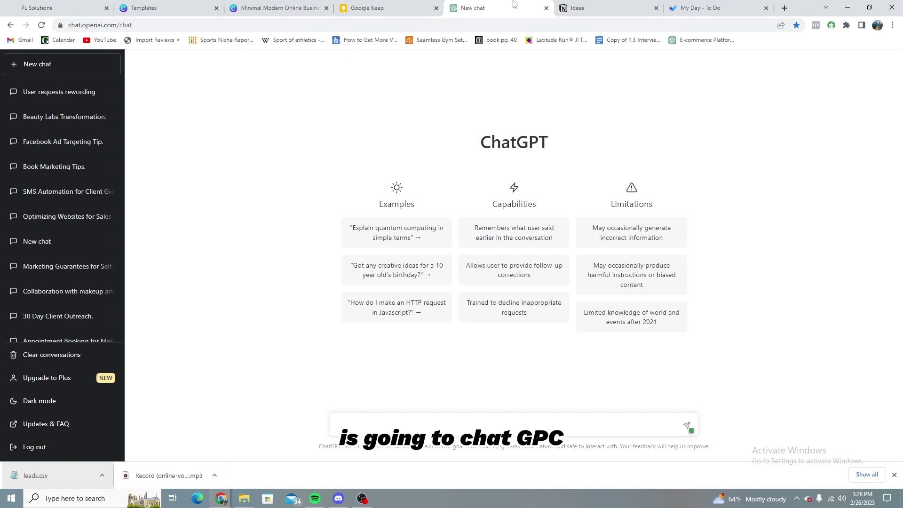
left_click(292, 7)
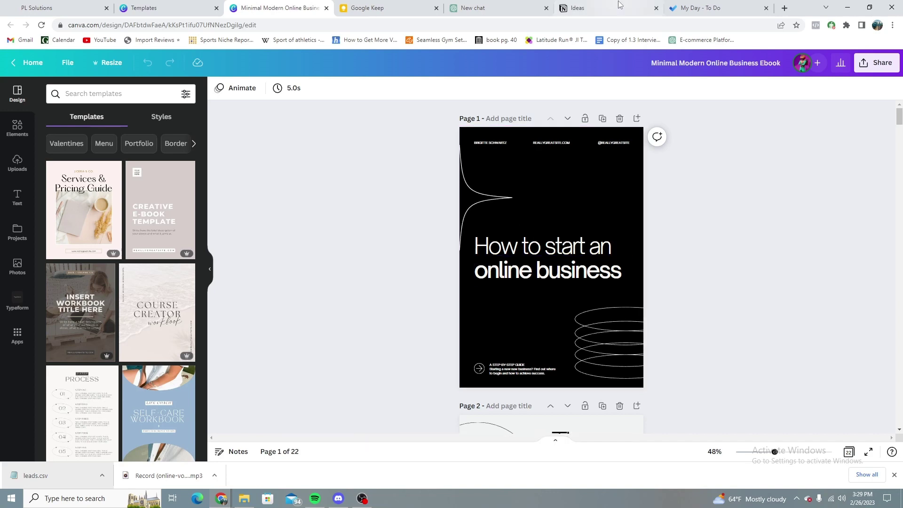
left_click(506, 4)
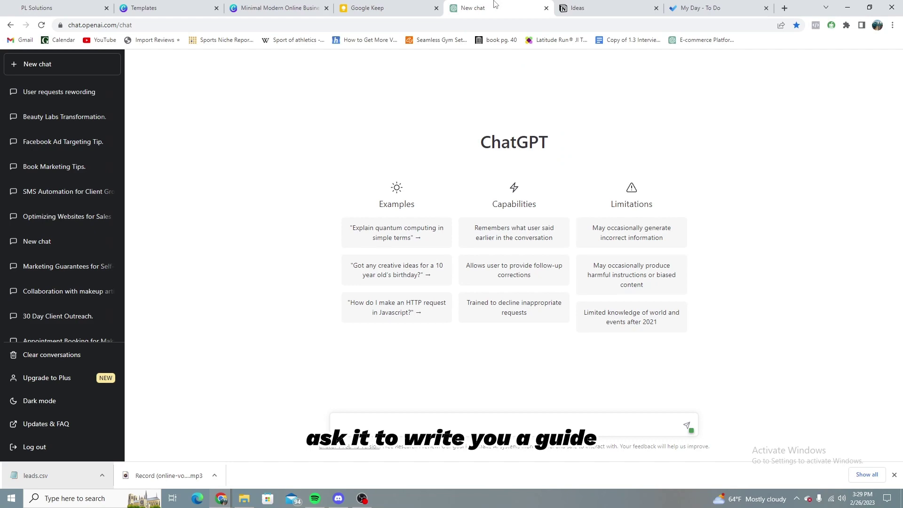
left_click(281, 8)
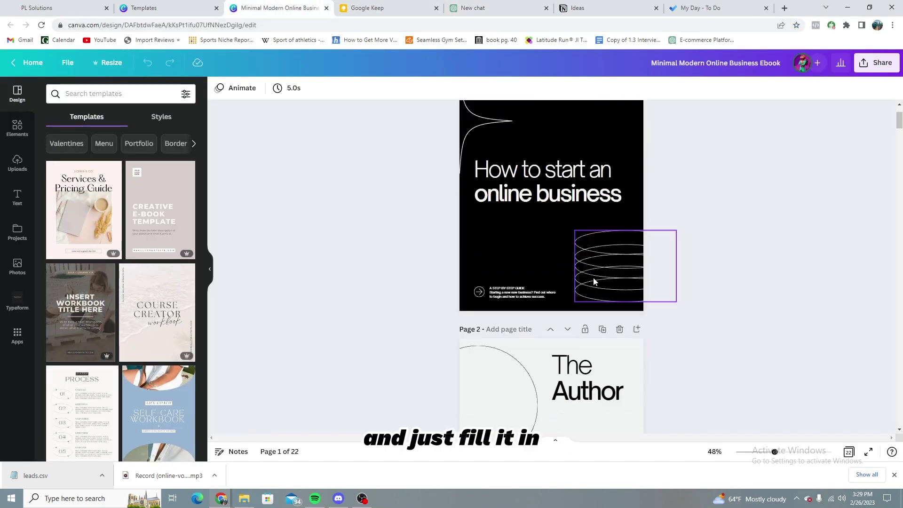
Scroll through the ebook's chapter pages, selecting the MAJOR POTENTIAL body text and page 4.
scroll(593, 281, "down", 5)
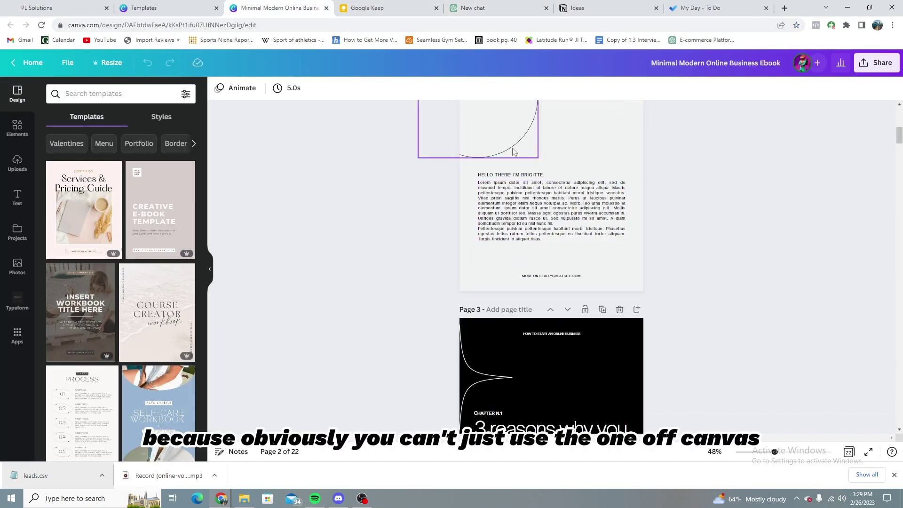
scroll(575, 236, "down", 8)
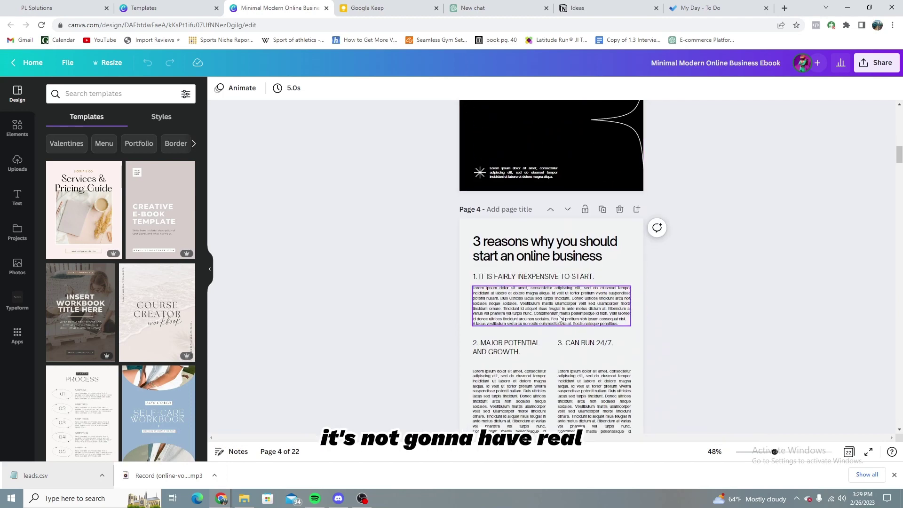
scroll(559, 318, "down", 2)
left_click(517, 308)
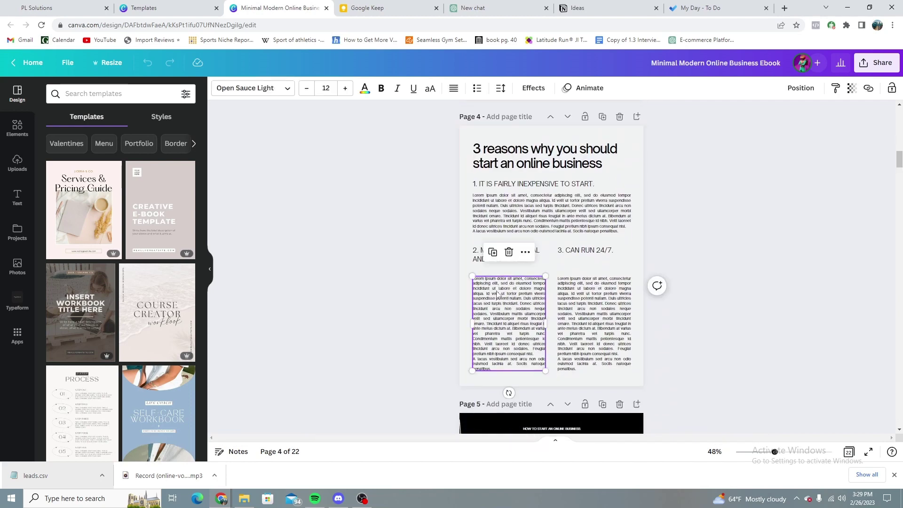
left_click(639, 197)
scroll(595, 234, "down", 1)
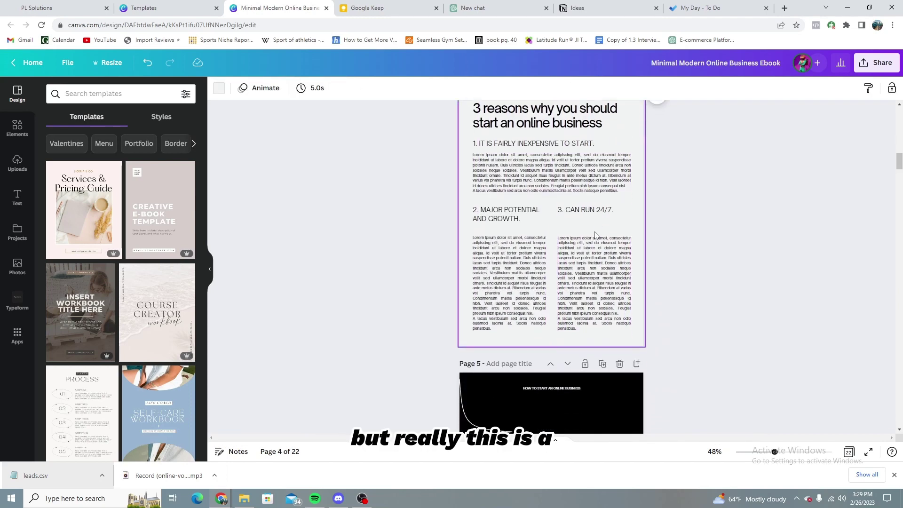
scroll(595, 235, "down", 6)
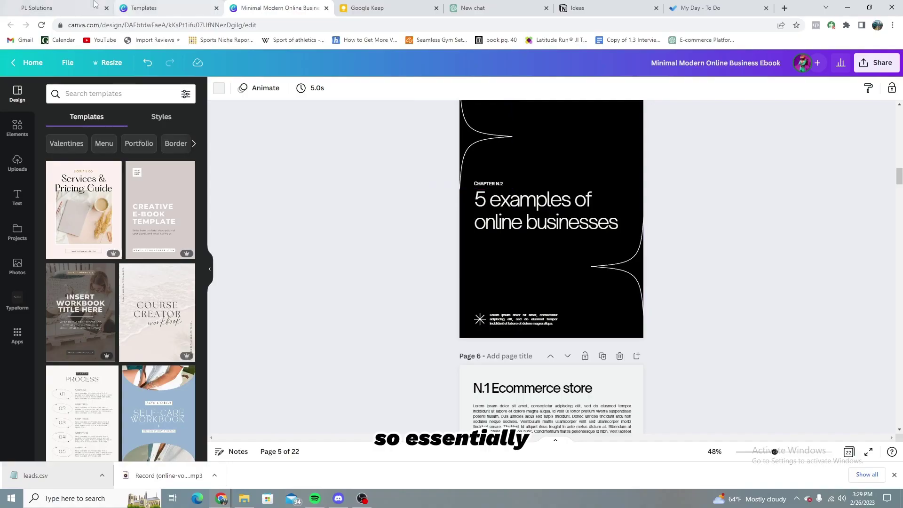
Switch to the PL Solutions GoHighLevel tab showing the empty Sites > Funnels page.
left_click(94, 4)
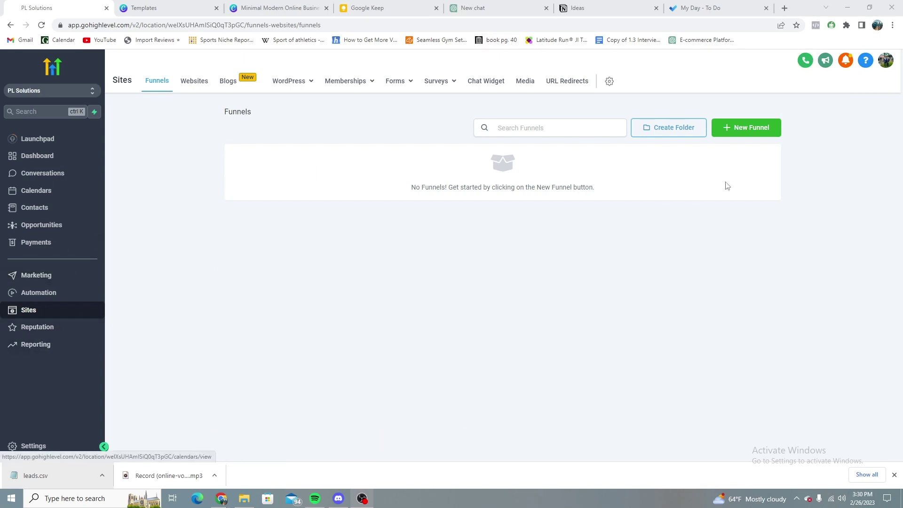
left_click(758, 135)
left_click(390, 150)
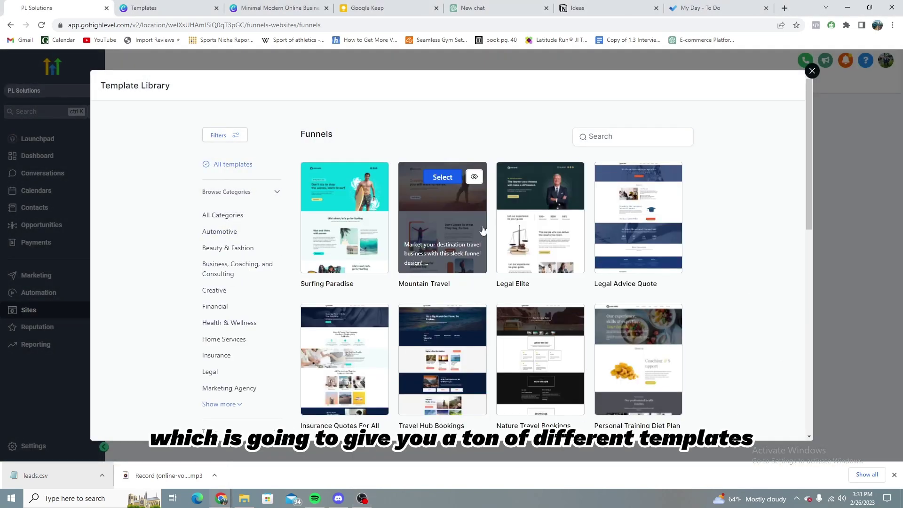
scroll(442, 211, "down", 7)
scroll(503, 211, "up", 10)
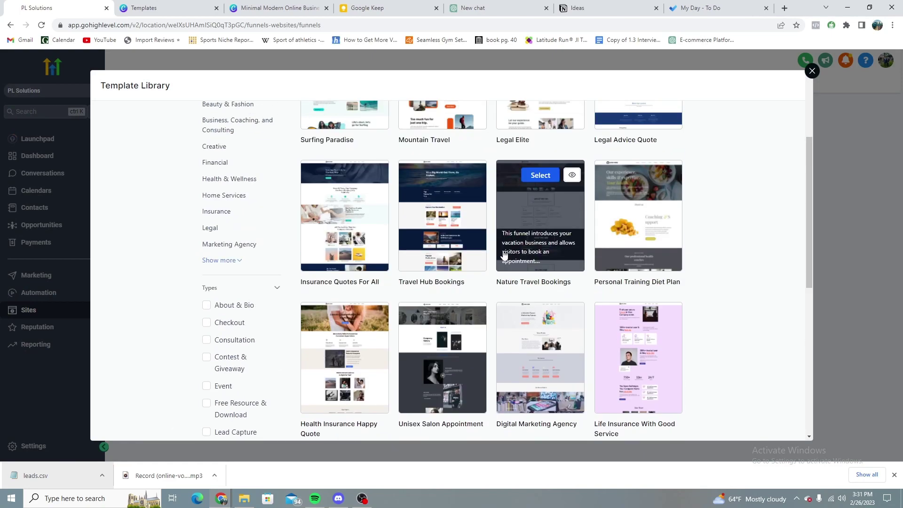
mouse_move(531, 260)
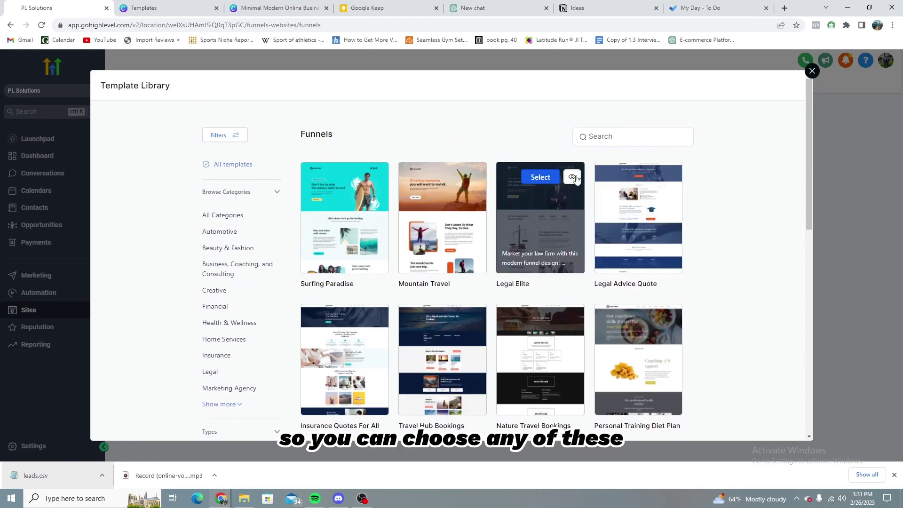
left_click(235, 7)
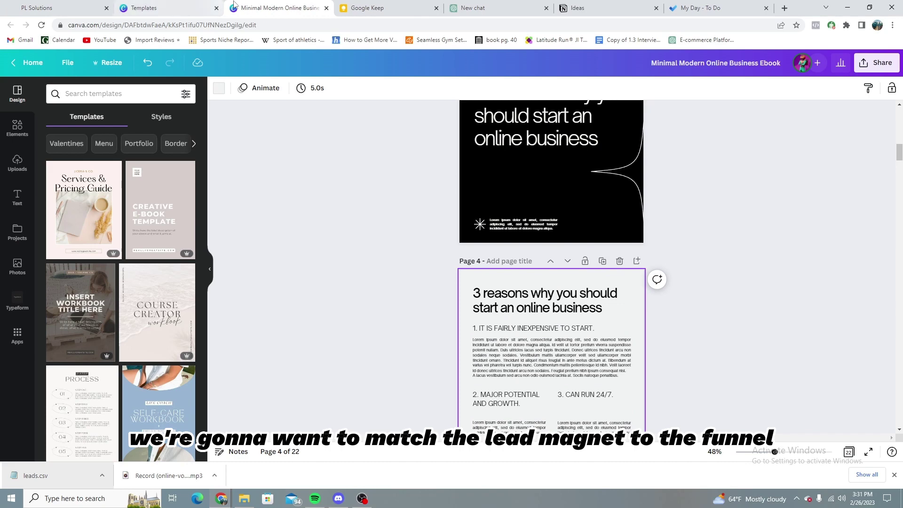
left_click(82, 7)
left_click(278, 8)
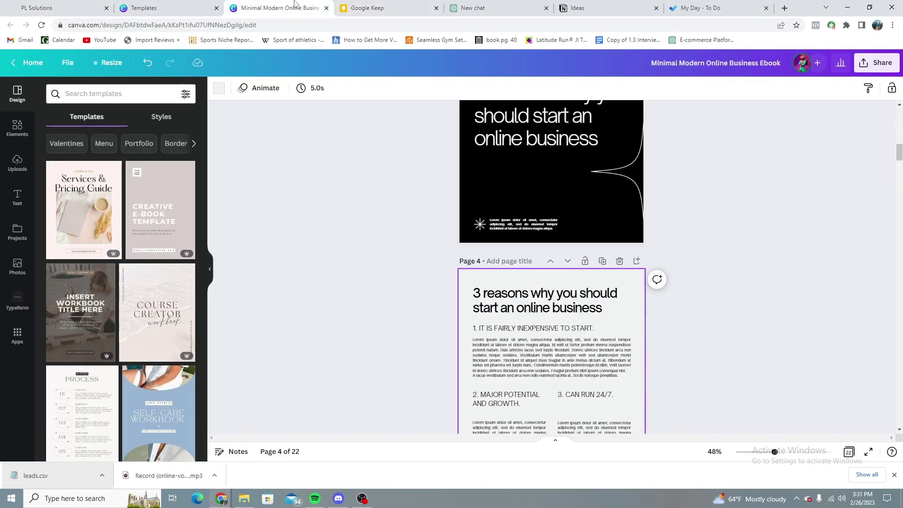
scroll(606, 324, "up", 15)
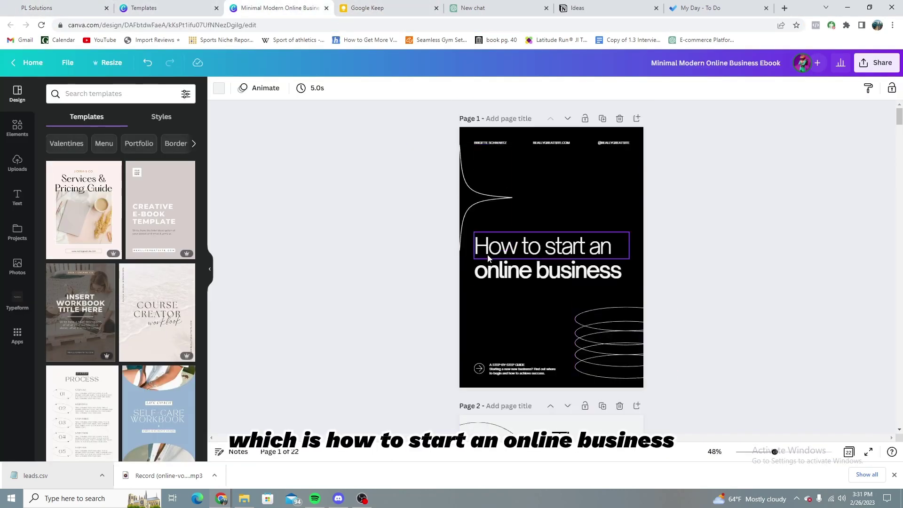
key("ctrl+1")
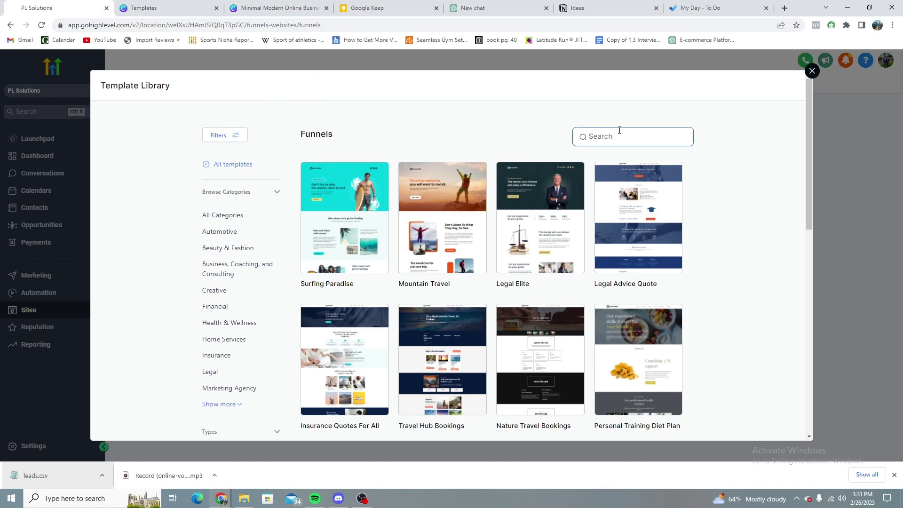
type("guide")
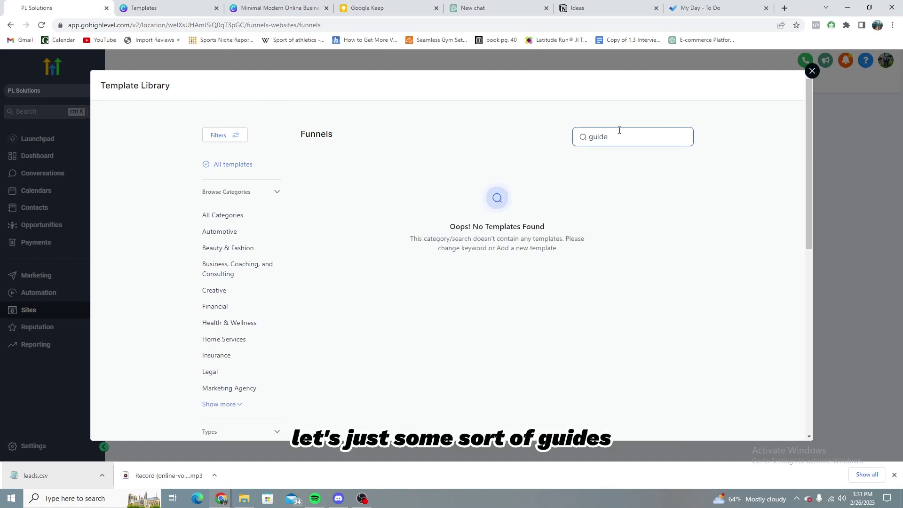
key("BackSpace")
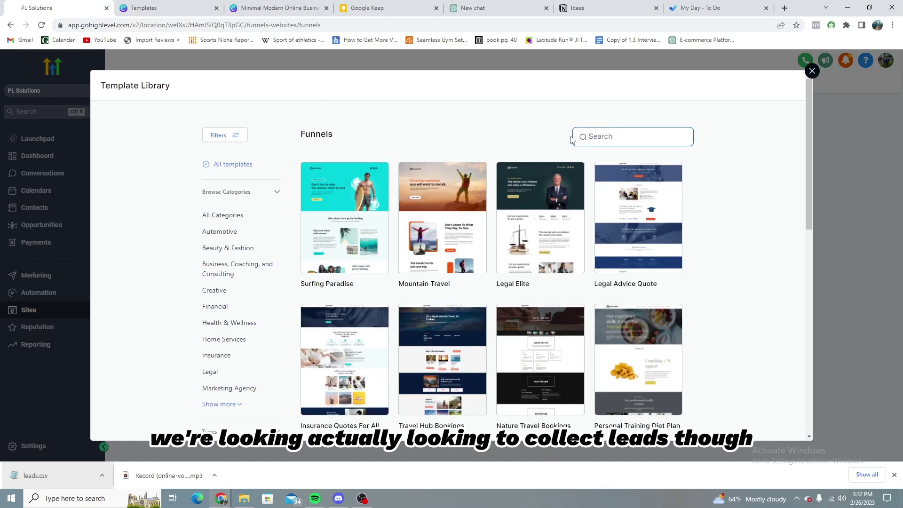
scroll(520, 233, "down", 3)
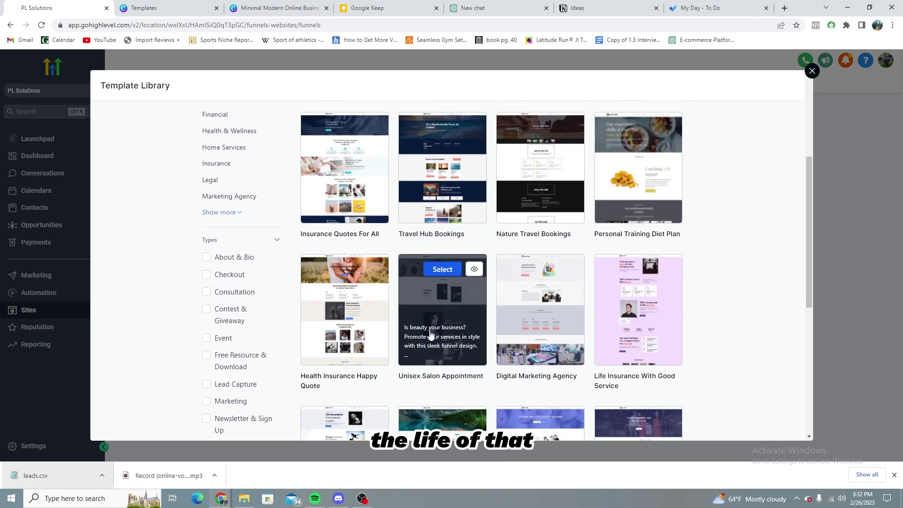
scroll(430, 334, "down", 4)
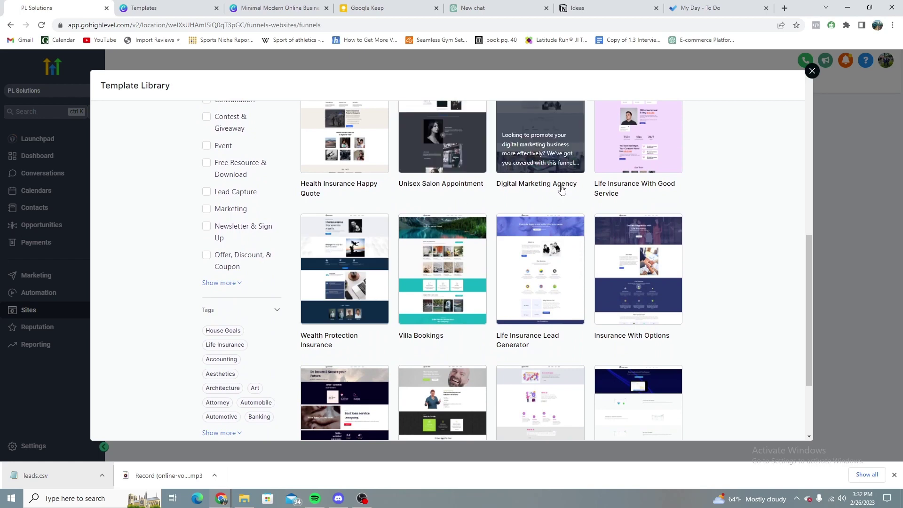
scroll(640, 245, "down", 2)
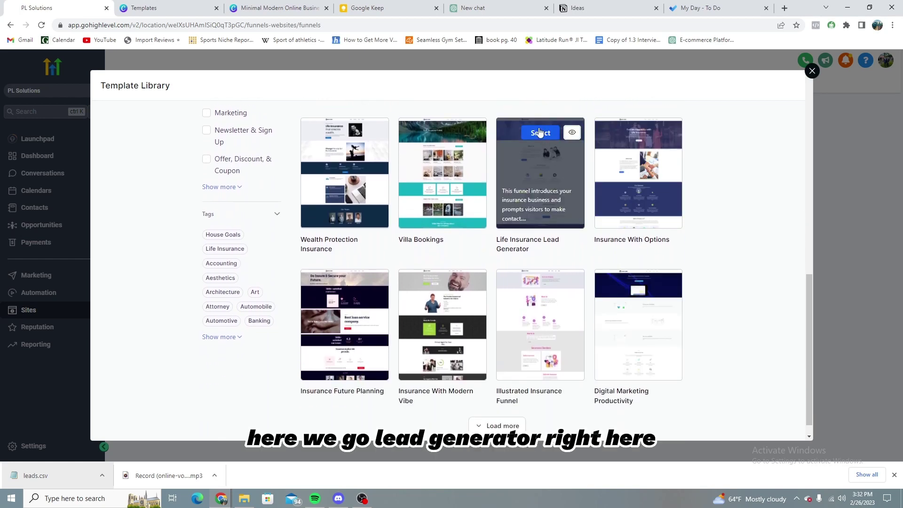
Import the Life Insurance Lead Generator funnel template, accepting the usage terms.
left_click(540, 132)
left_click(794, 88)
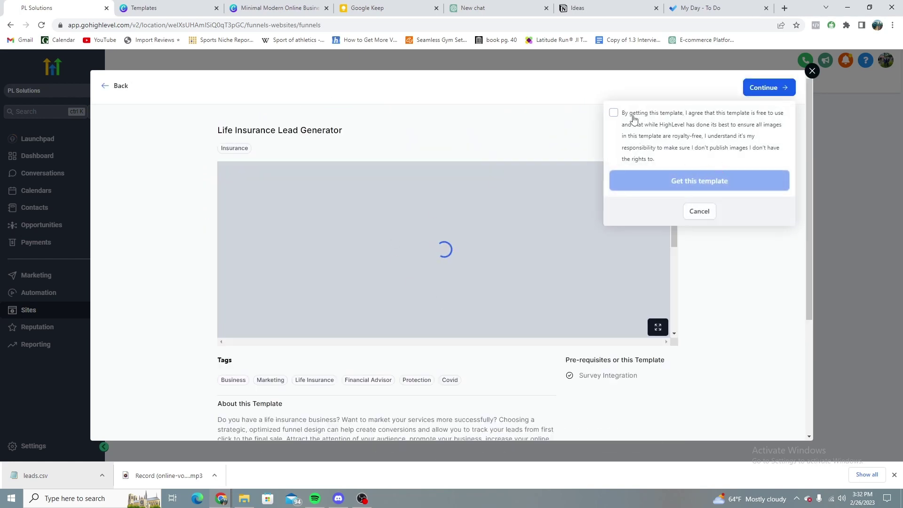
left_click(613, 113)
left_click(696, 183)
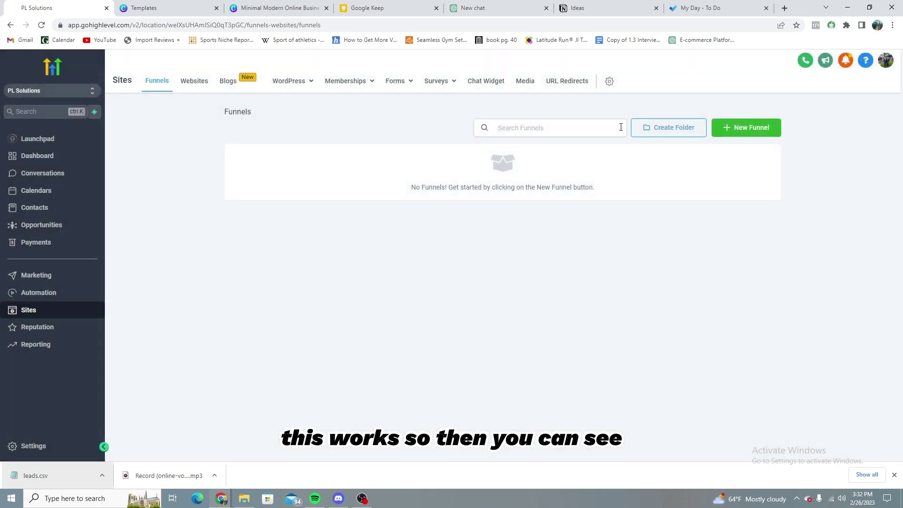
Refresh Funnels, open Life Insurance-011-2.0, preview Thank you, and open Home for editing.
left_click(196, 84)
left_click(155, 87)
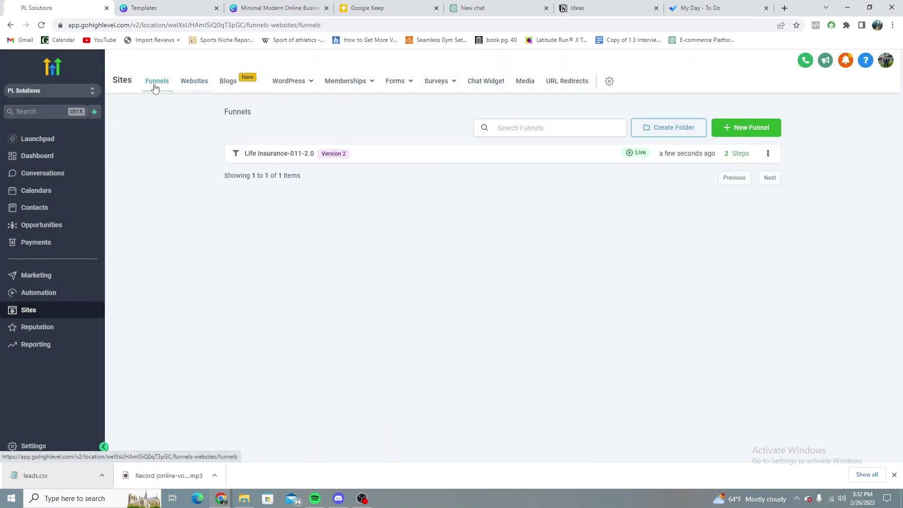
left_click(294, 155)
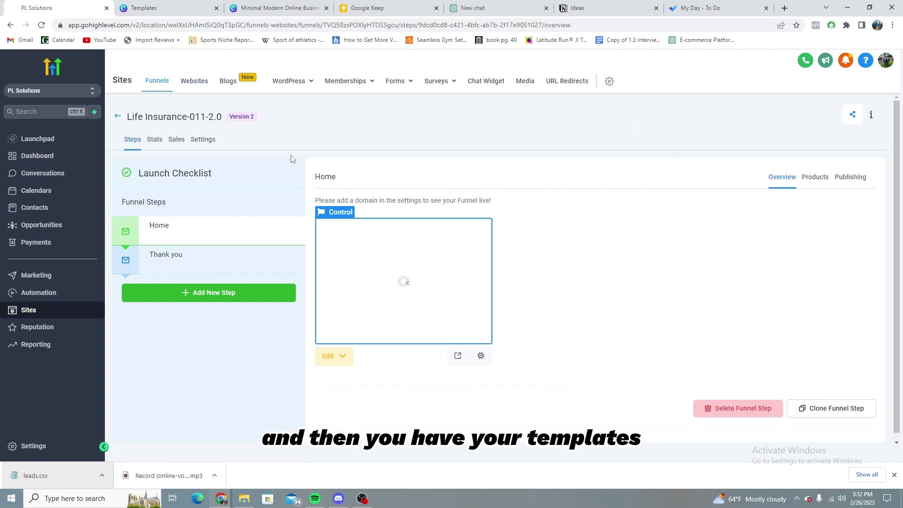
left_click(196, 254)
left_click(230, 231)
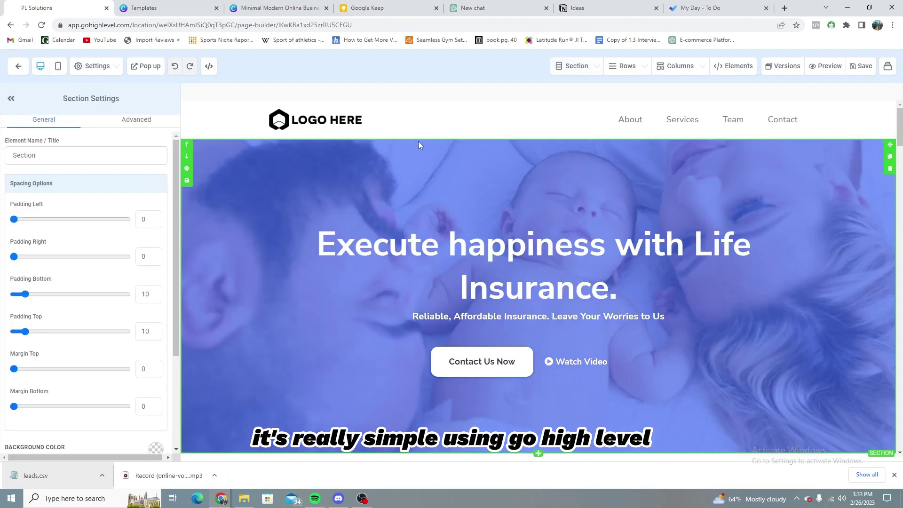
Scroll through the Home page in the builder, glancing at the ChatGPT chat.
scroll(647, 170, "down", 4)
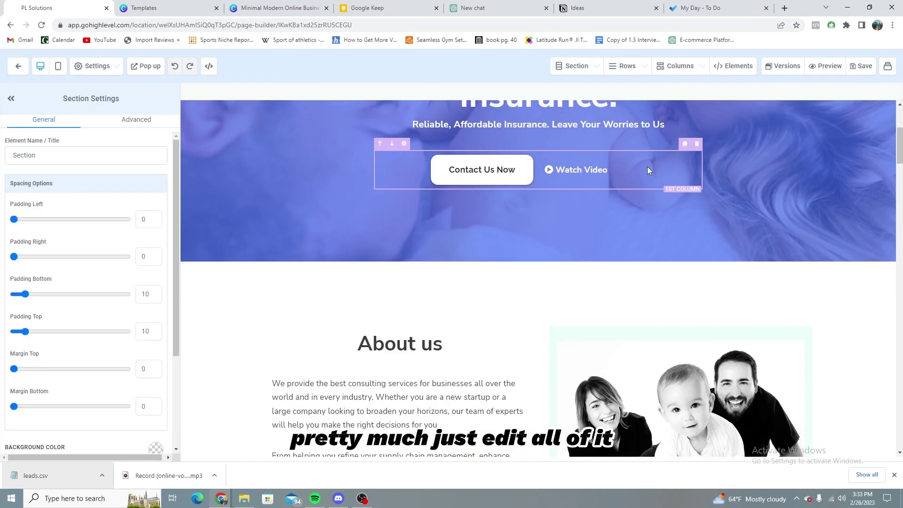
scroll(647, 170, "down", 4)
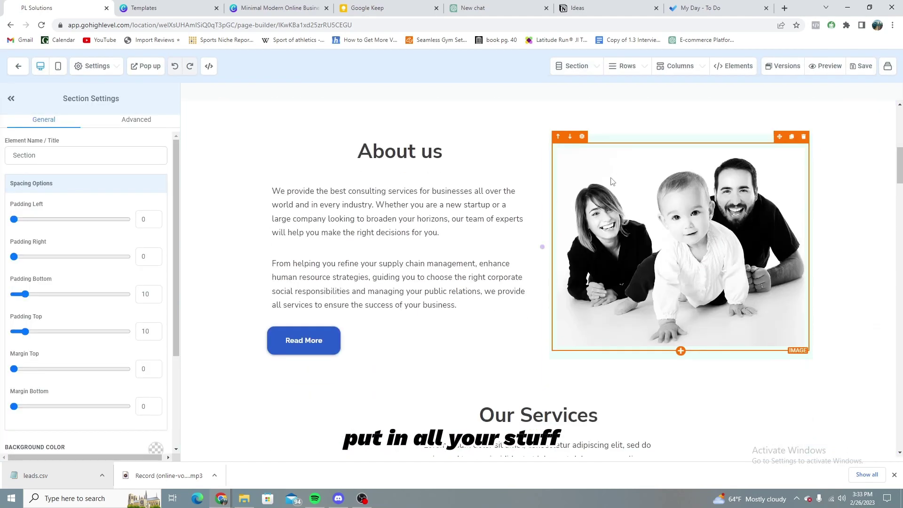
left_click(474, 8)
left_click(72, 4)
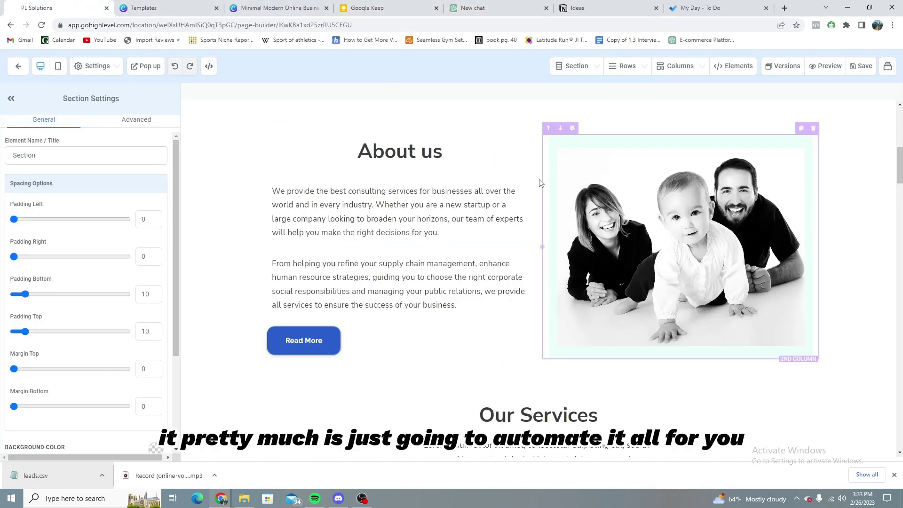
scroll(384, 94, "down", 10)
Exit the builder, preview the Thank you step, and return to the Funnels list.
left_click(16, 63)
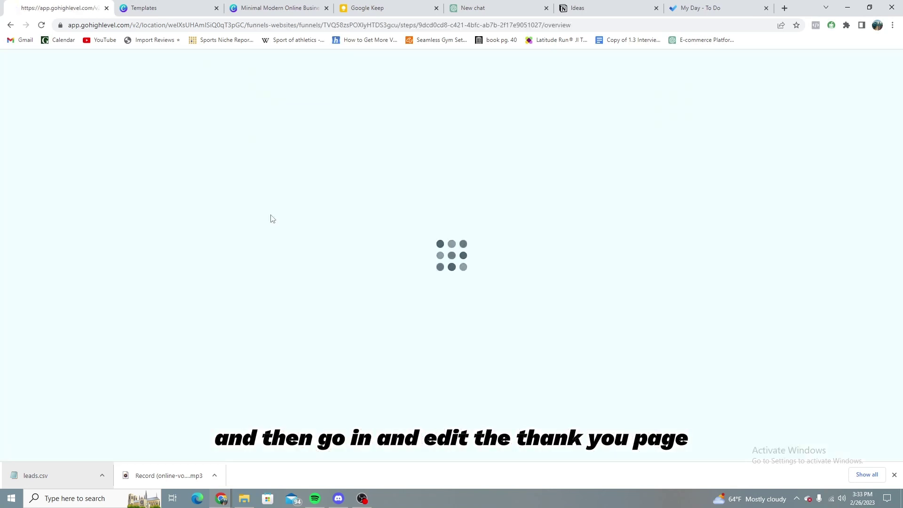
left_click(168, 265)
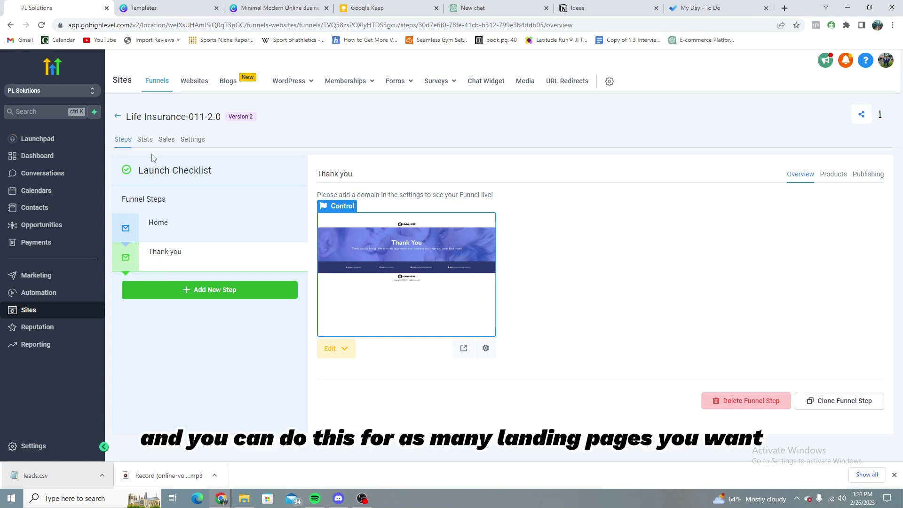
left_click(117, 116)
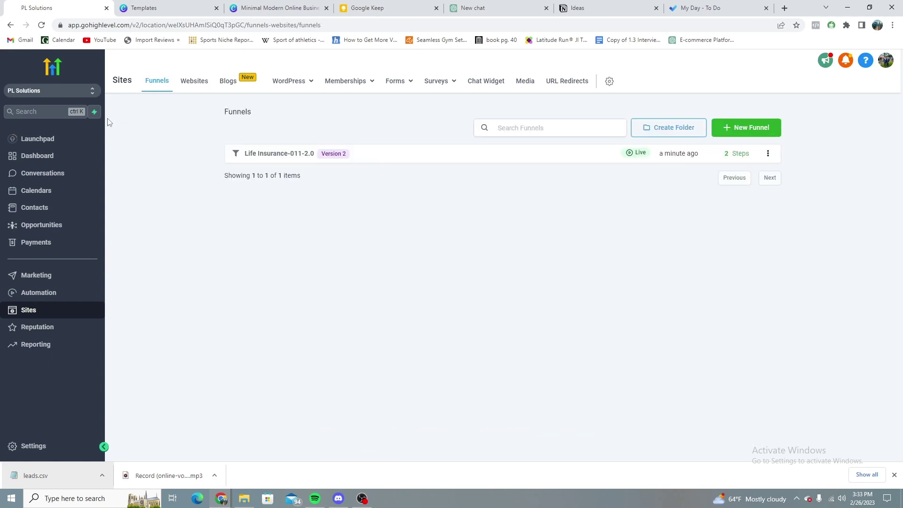